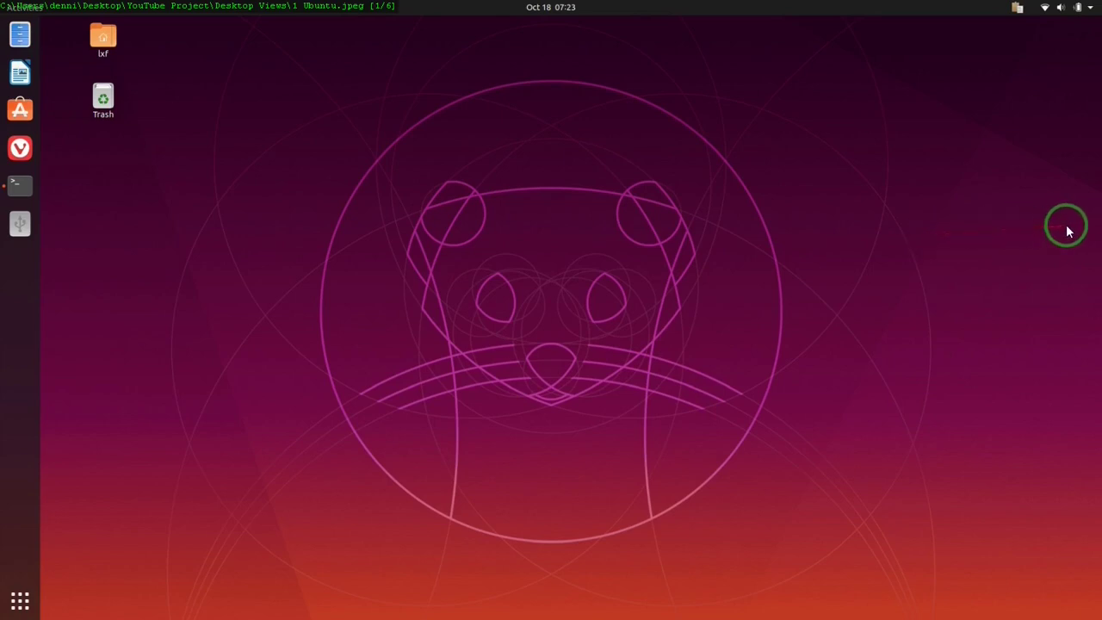
Step through the Mint Cinnamon, Ubuntu MATE, Budgie and Zorin screenshots, ending on Linux Mint Cinnamon.
{"action": "key", "text": "Right"}
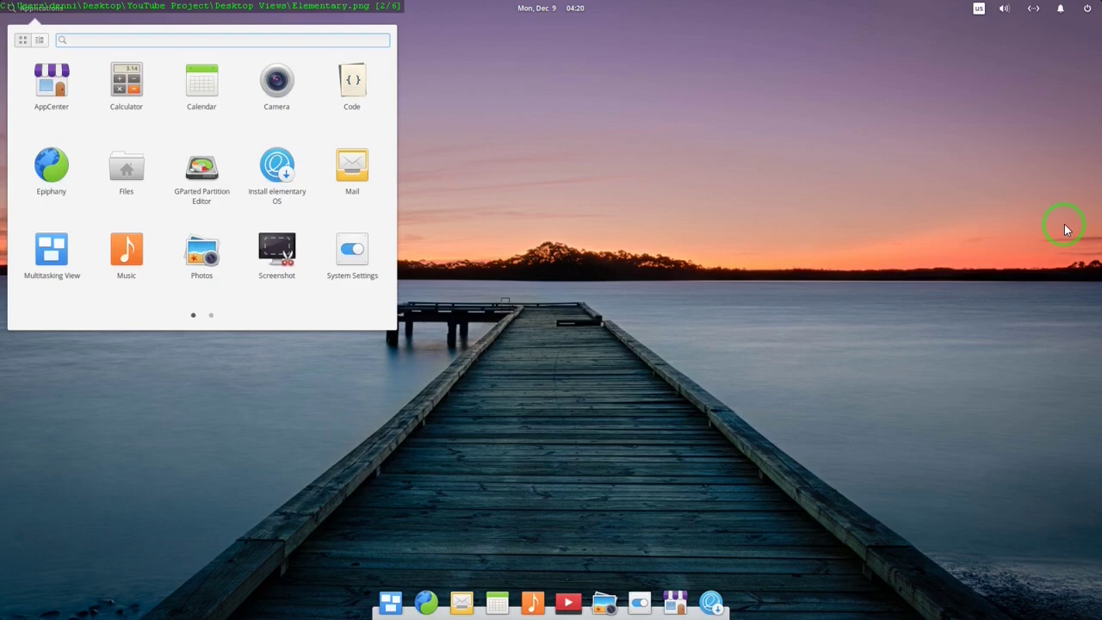
{"action": "left_click", "coordinate": [1064, 224]}
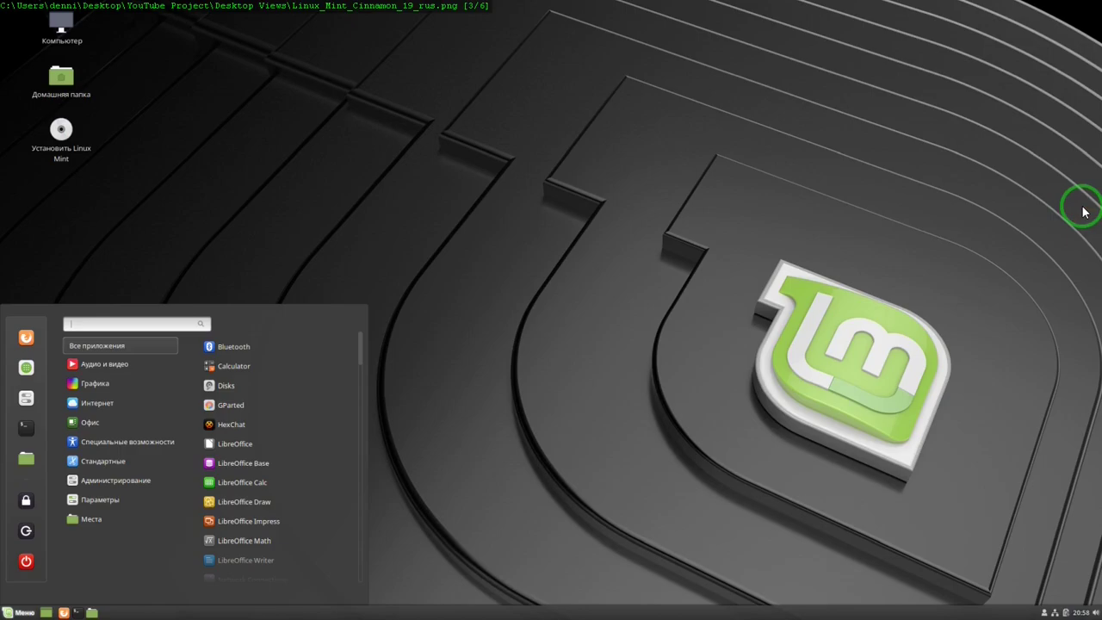
{"action": "key", "text": "Right"}
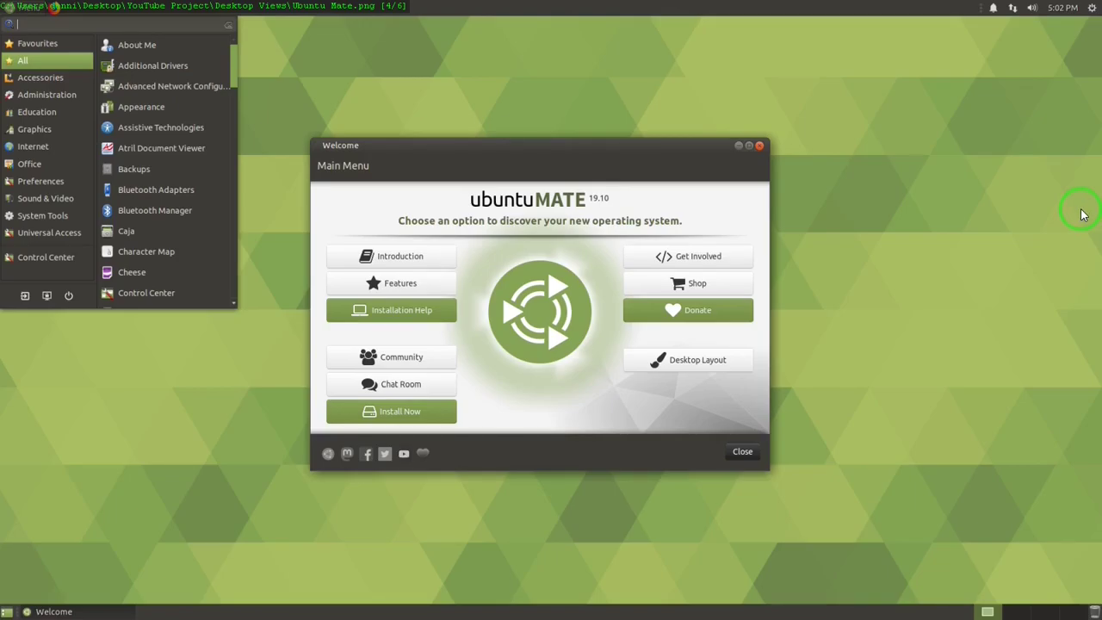
{"action": "key", "text": "Right"}
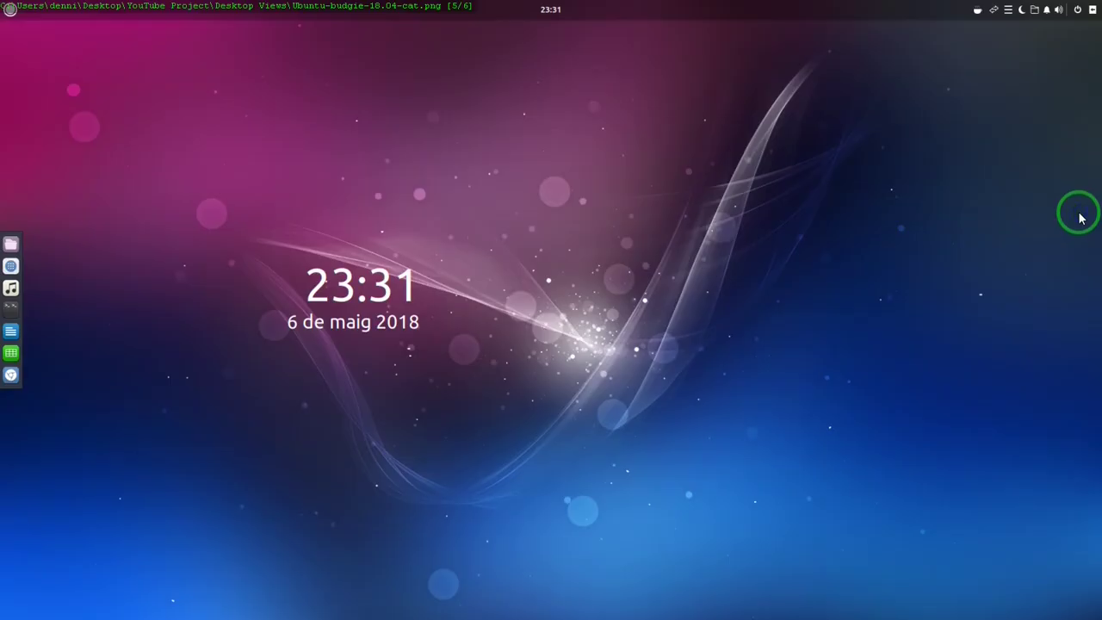
{"action": "left_click", "coordinate": [1081, 218]}
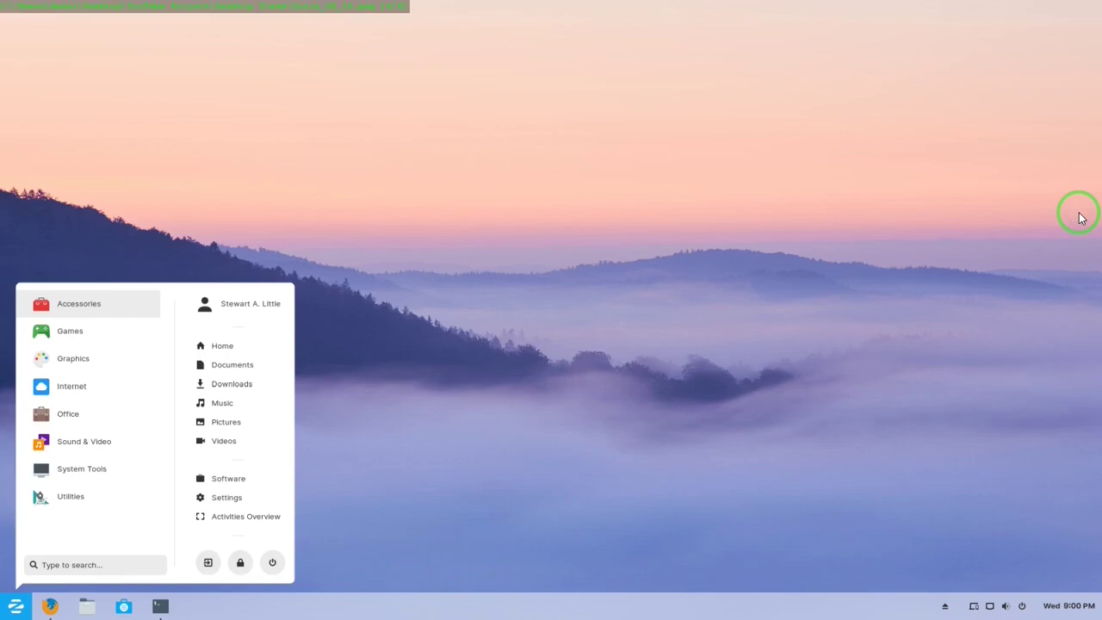
{"action": "left_click", "coordinate": [1081, 217]}
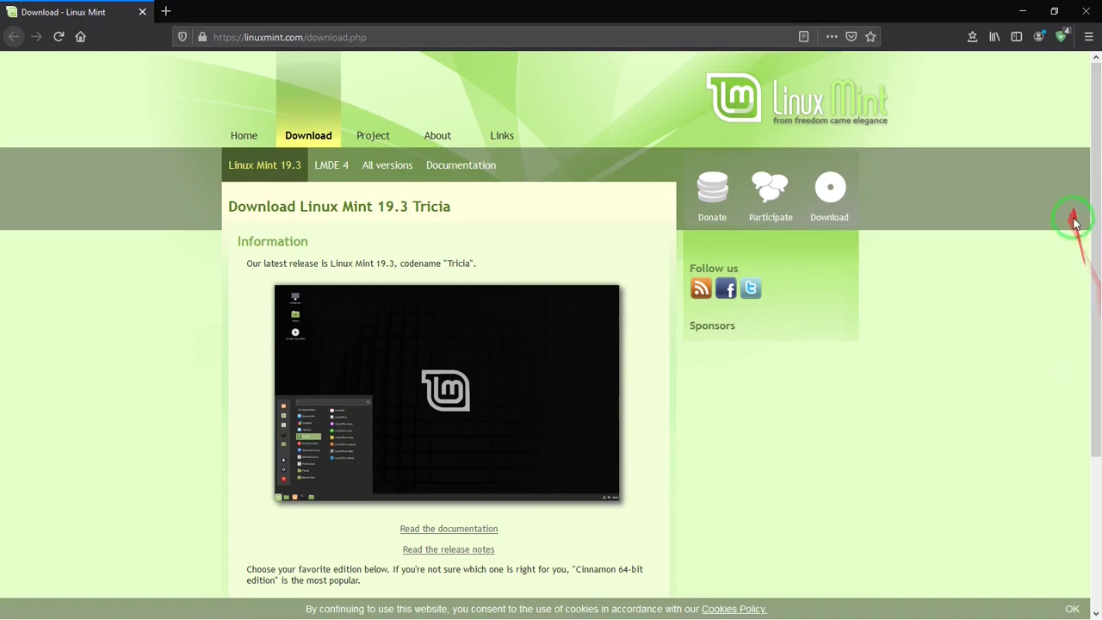
Scroll to the download links and open the 64-bit link in the Cinnamon row.
{"action": "left_click_drag", "start_coordinate": [1095, 110], "coordinate": [1083, 275]}
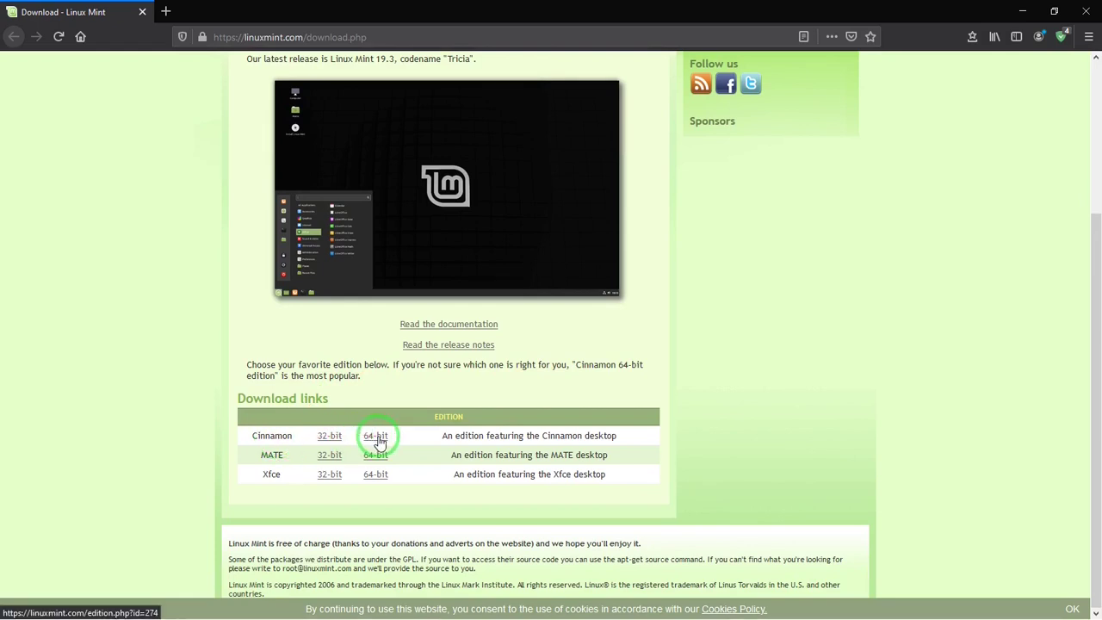
{"action": "left_click", "coordinate": [376, 437]}
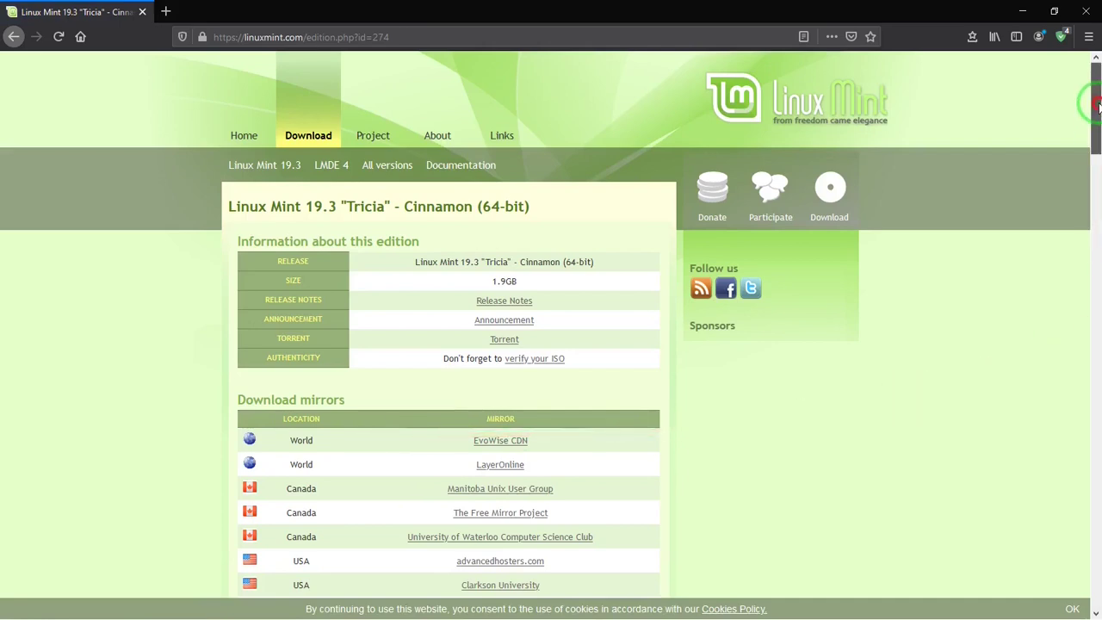
Save linuxmint-19.3-cinnamon-64bit.iso to disk from the advancedhosters.com mirror.
{"action": "left_click_drag", "start_coordinate": [1091, 100], "coordinate": [1093, 164]}
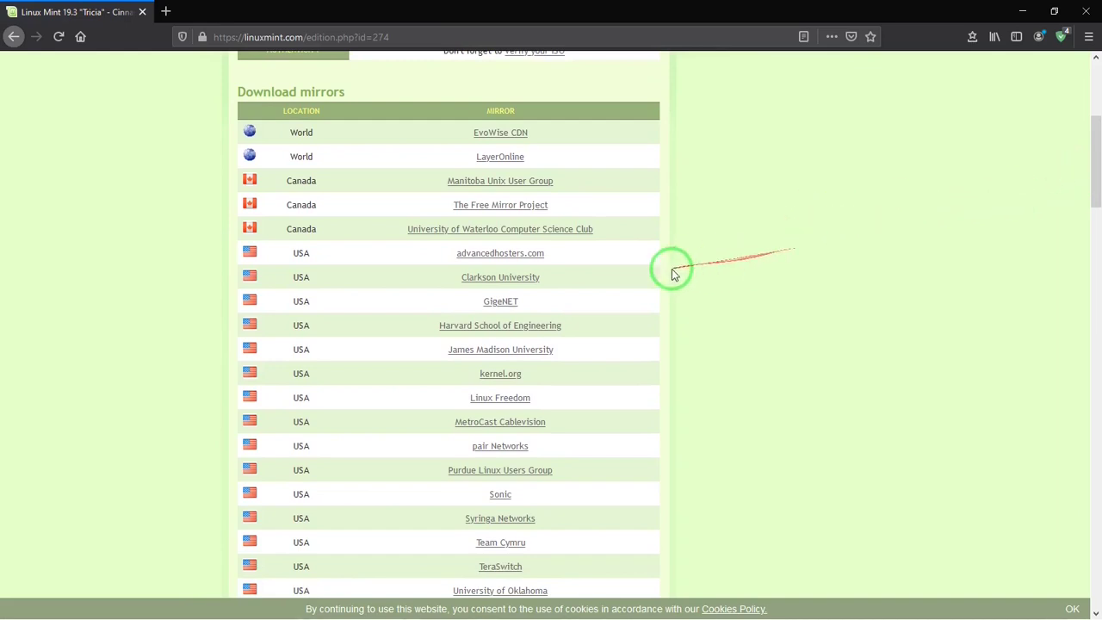
{"action": "left_click", "coordinate": [492, 258]}
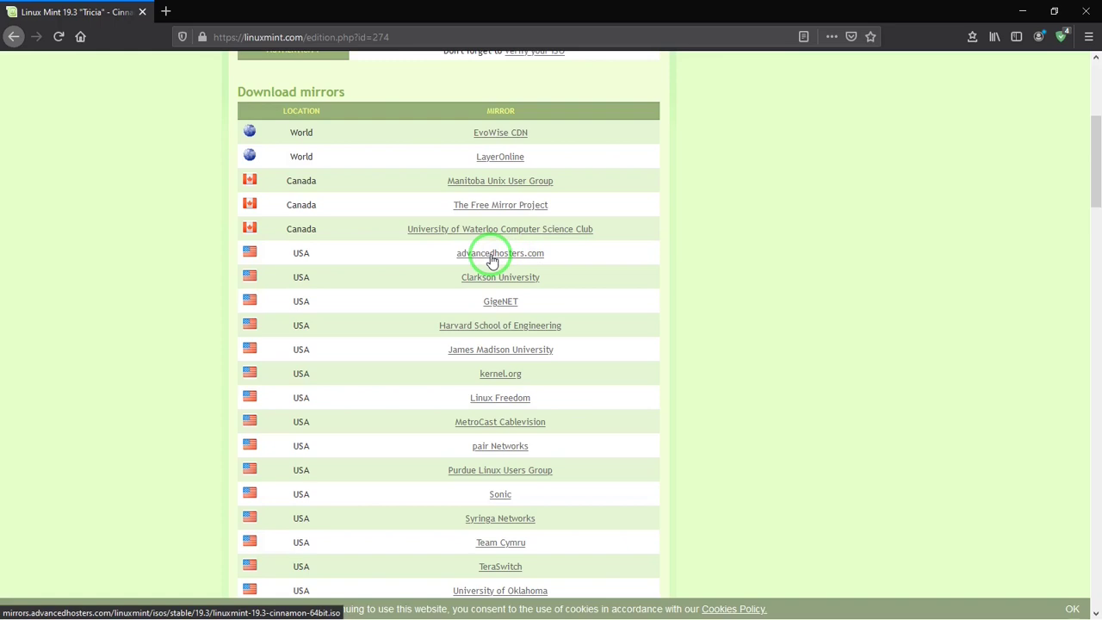
{"action": "left_click", "coordinate": [493, 258]}
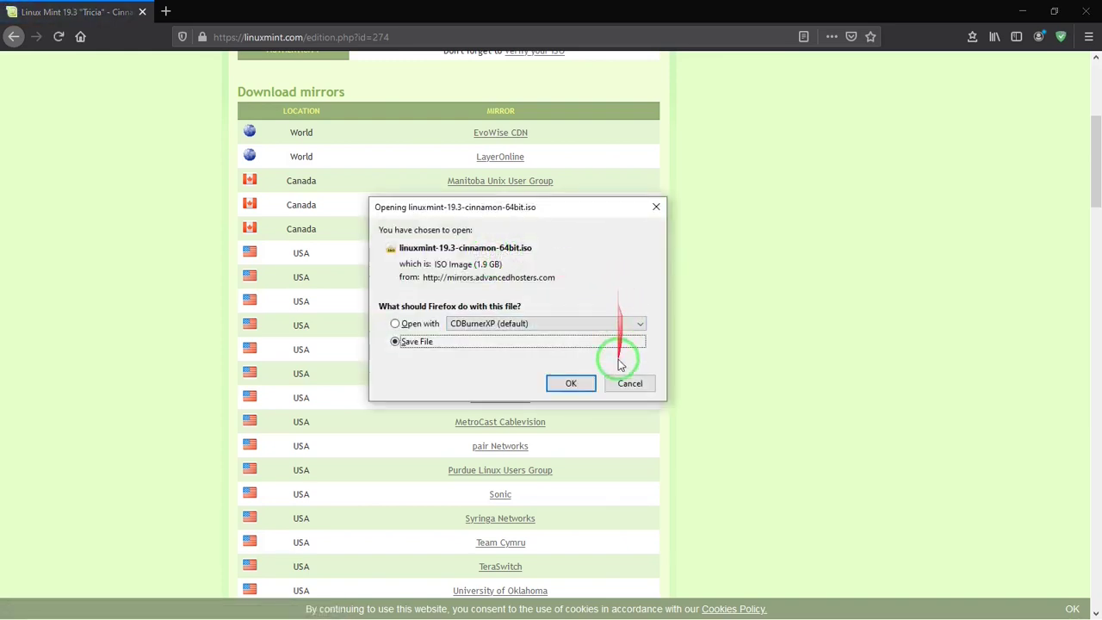
{"action": "left_click", "coordinate": [568, 384]}
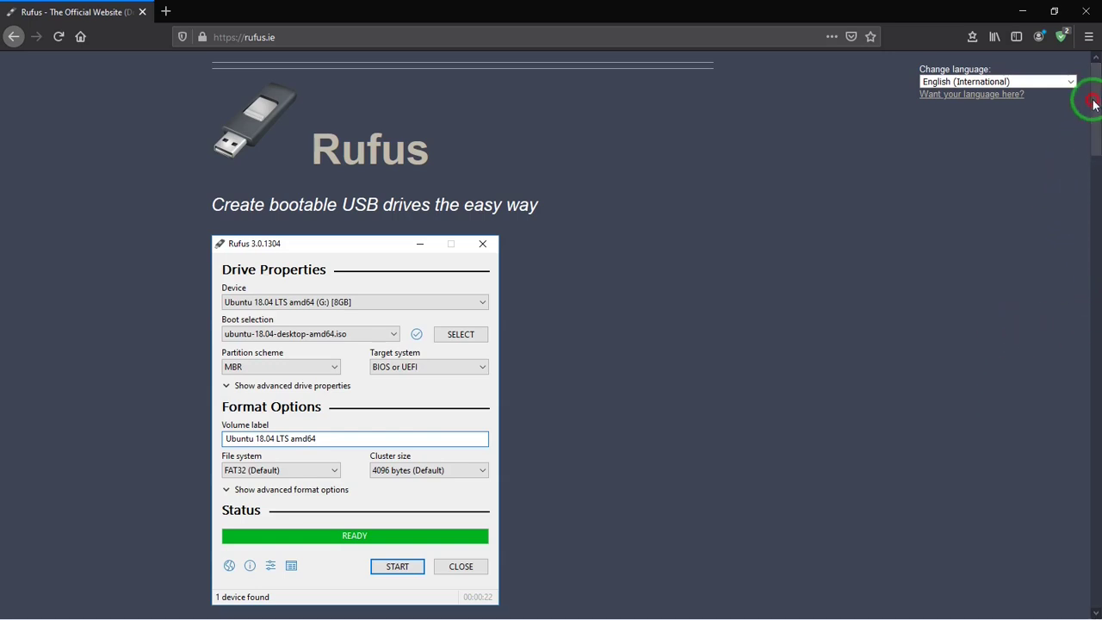
Scroll to the Download section on rufus.ie and save the Rufus 3.9 Portable file.
{"action": "left_click_drag", "start_coordinate": [1095, 108], "coordinate": [1098, 129]}
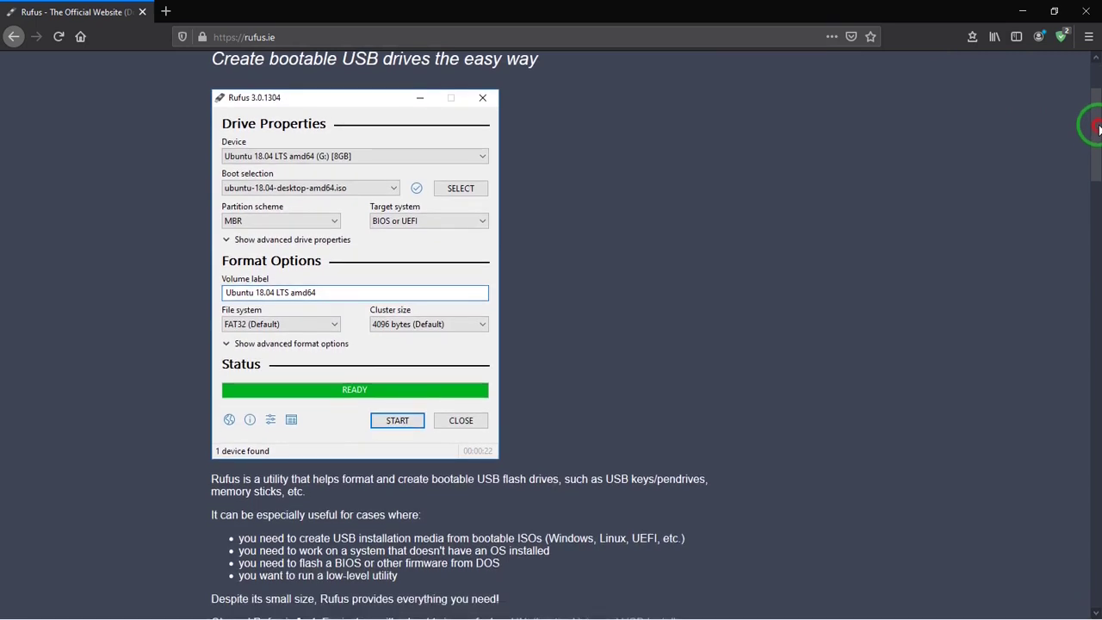
{"action": "left_click_drag", "start_coordinate": [1097, 128], "coordinate": [1095, 207]}
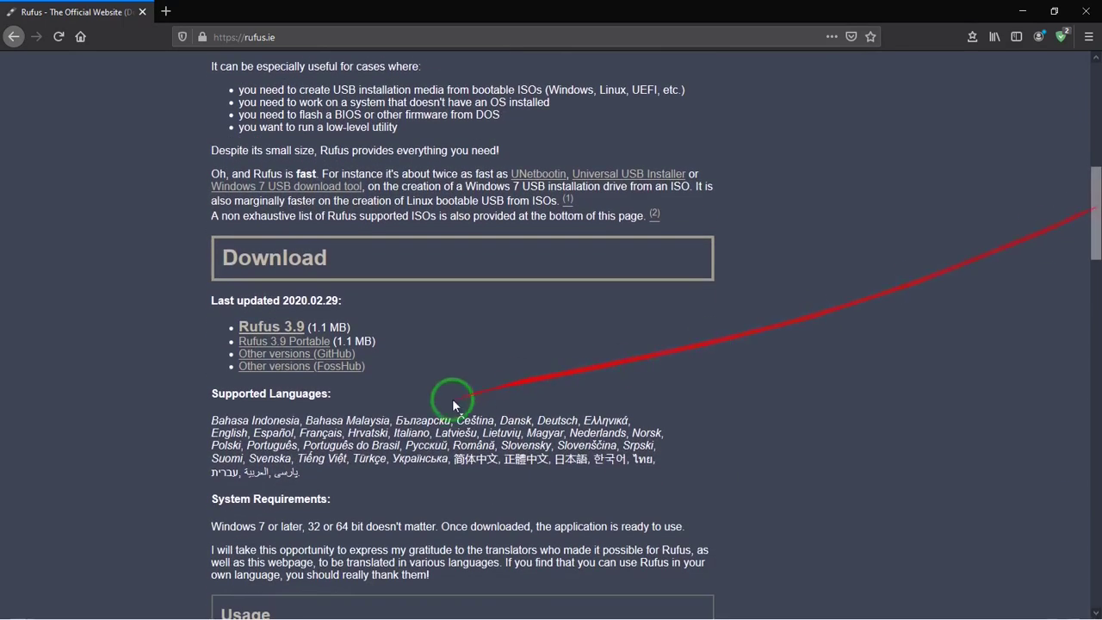
{"action": "left_click", "coordinate": [313, 342]}
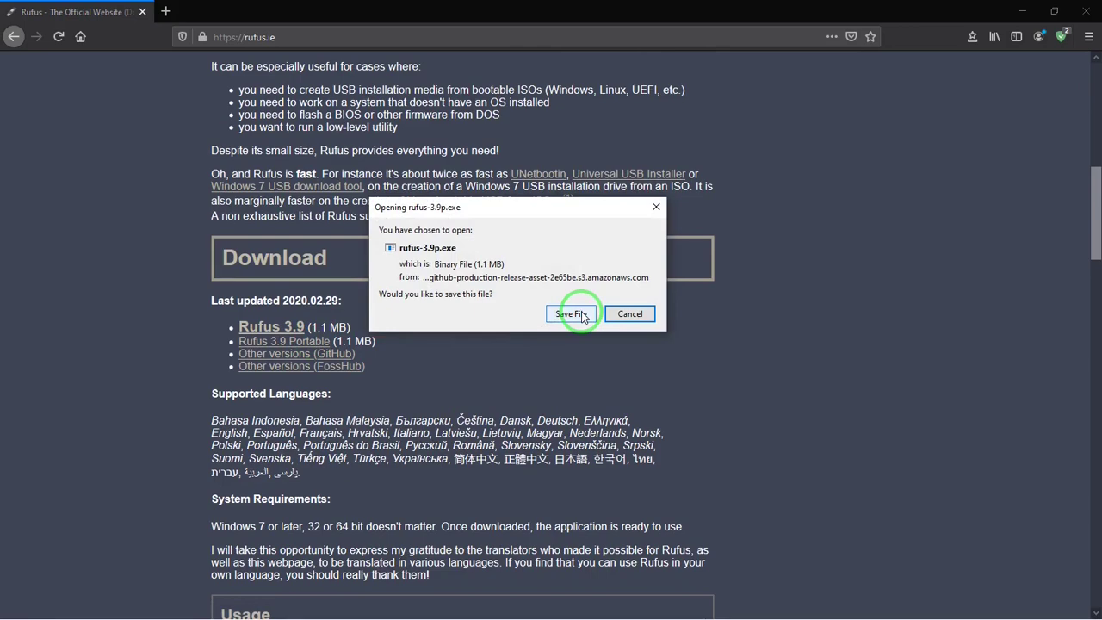
{"action": "left_click", "coordinate": [571, 314]}
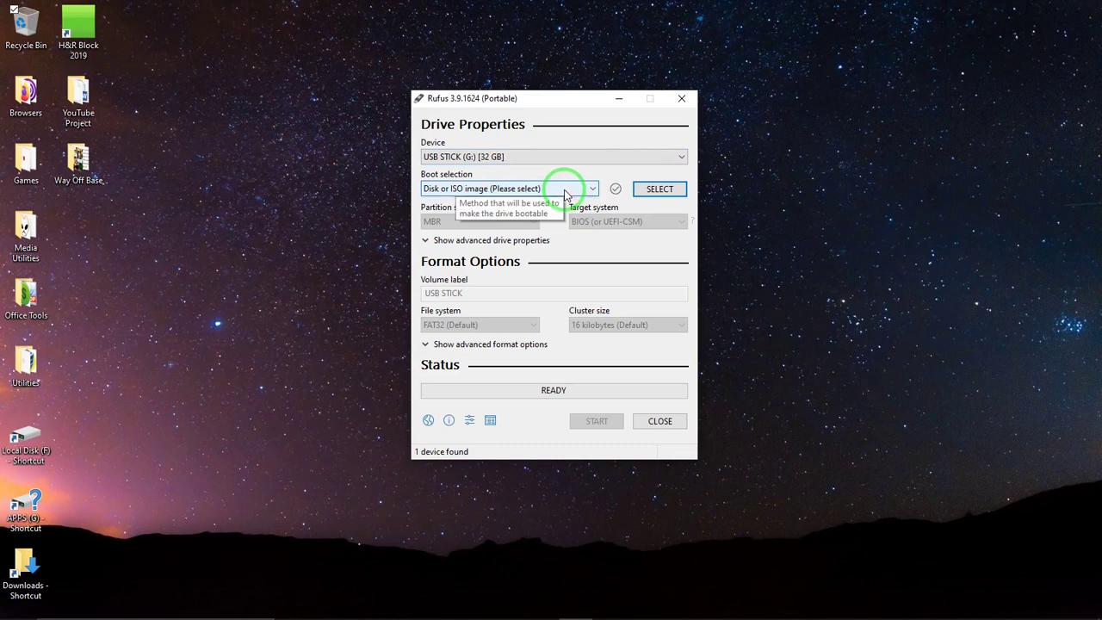
Keep 'Disk or ISO image' as boot selection and load linuxmint-19.3-cinnamon-64bit.iso from Downloads.
{"action": "left_click", "coordinate": [593, 189]}
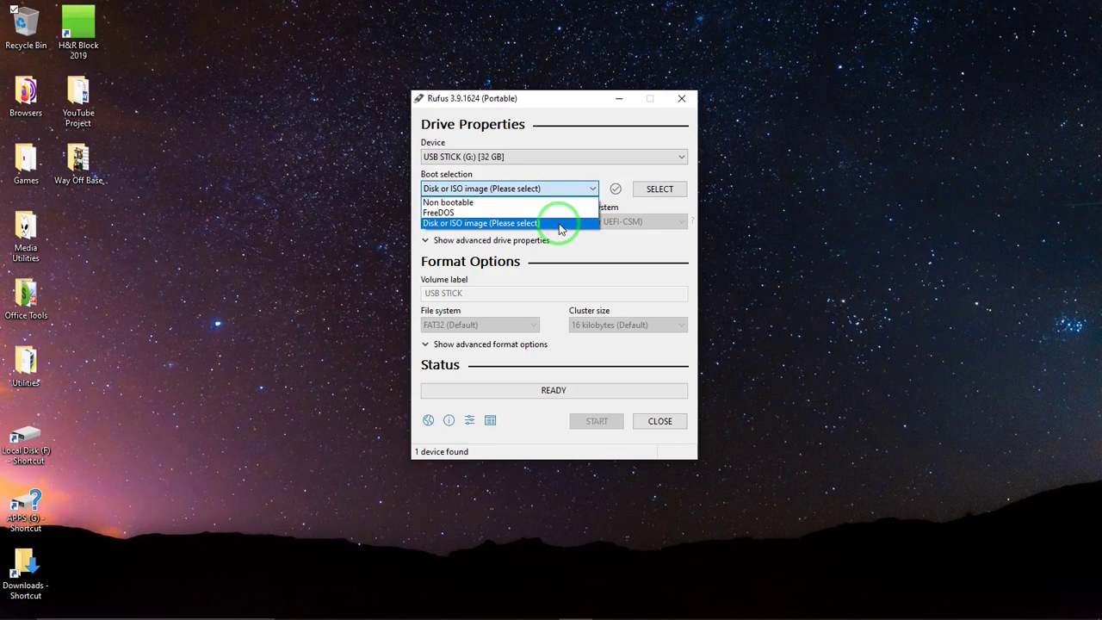
{"action": "left_click", "coordinate": [560, 226]}
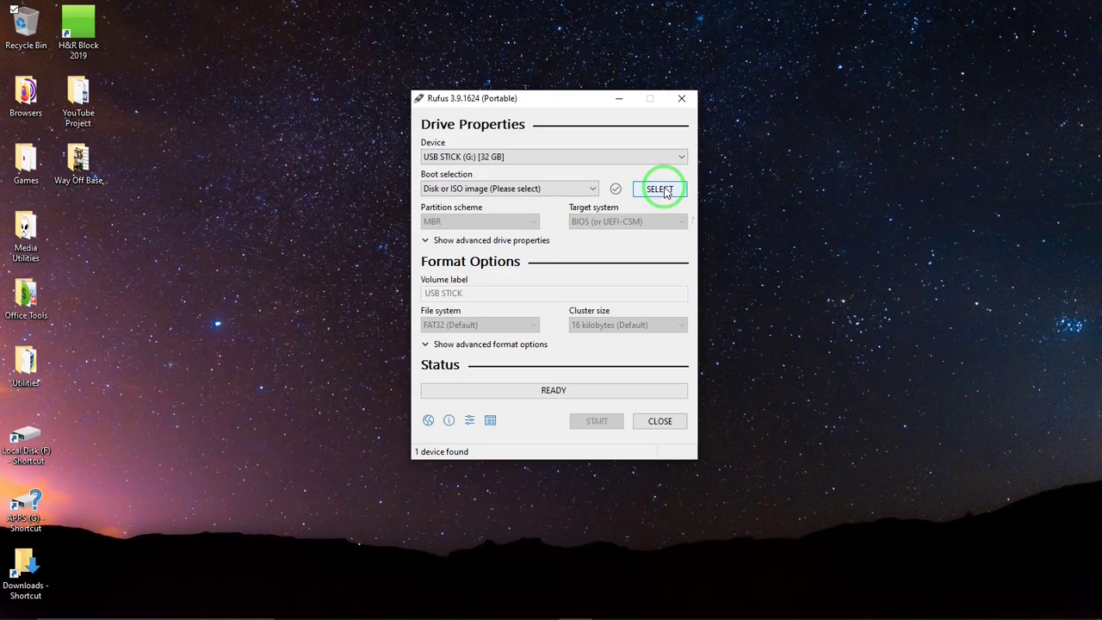
{"action": "left_click", "coordinate": [661, 190]}
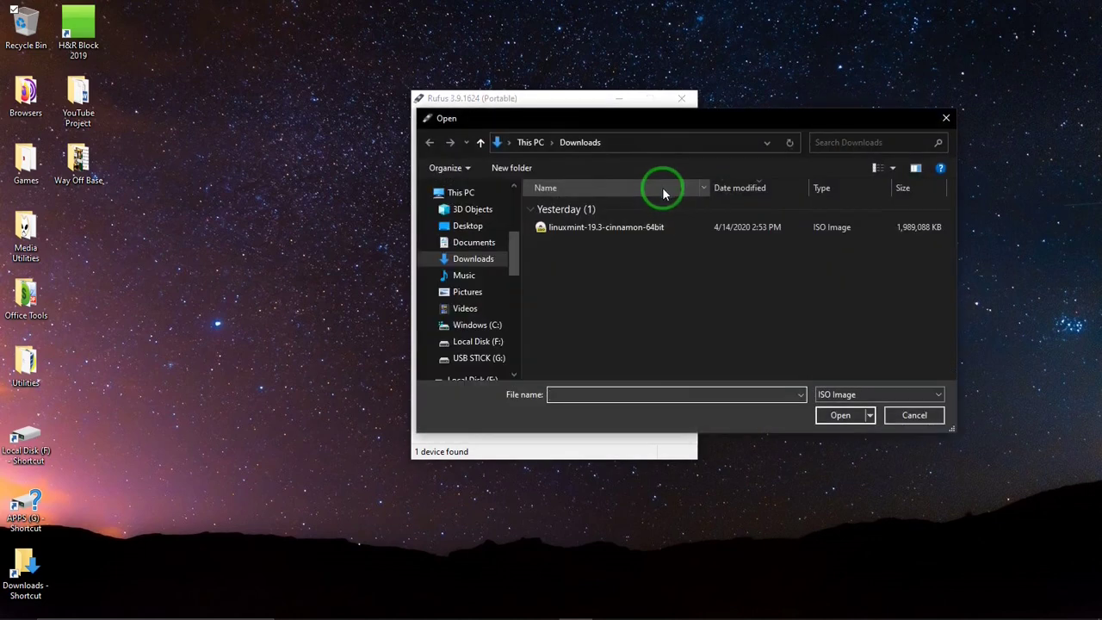
{"action": "left_click", "coordinate": [613, 229]}
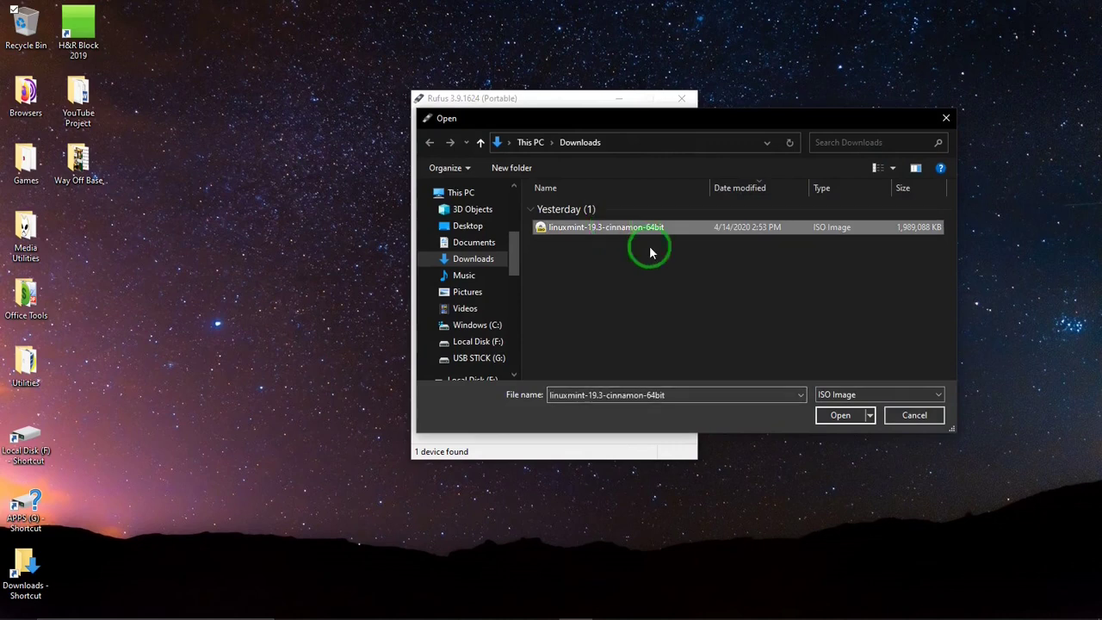
{"action": "left_click", "coordinate": [831, 417]}
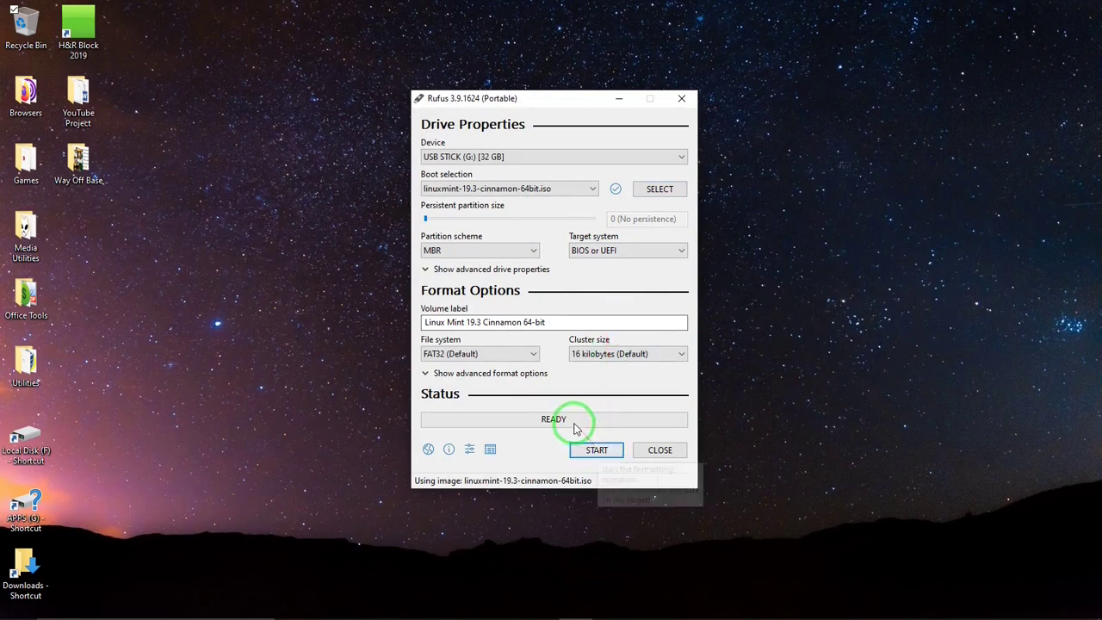
Start the write, allowing the Syslinux download, ISO Image mode, and erasure of the USB stick's data.
{"action": "left_click", "coordinate": [592, 454]}
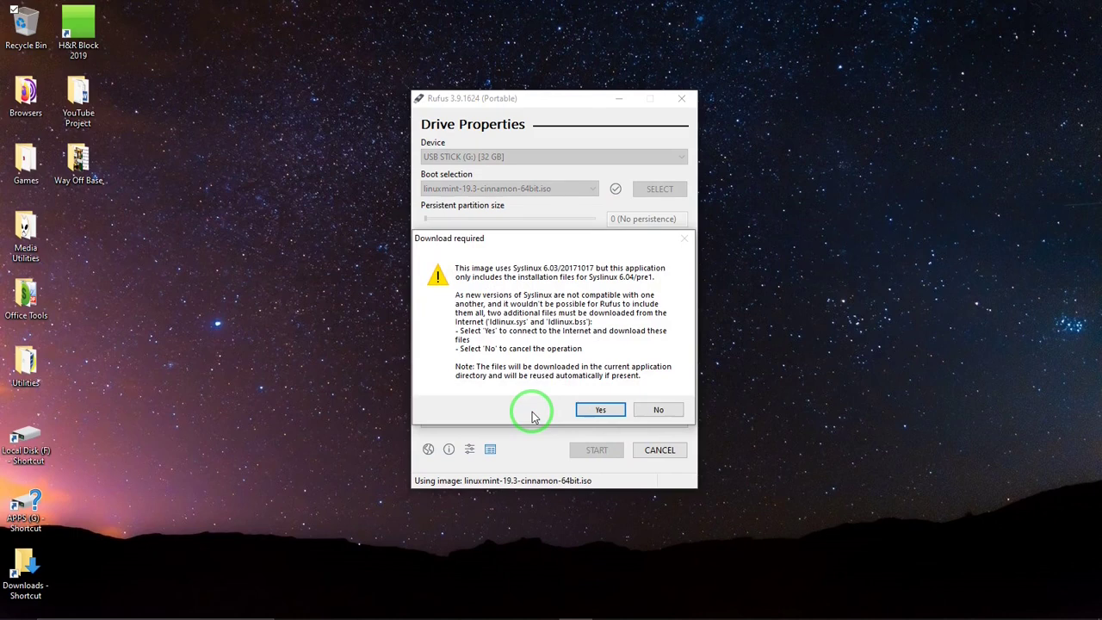
{"action": "left_click", "coordinate": [594, 410]}
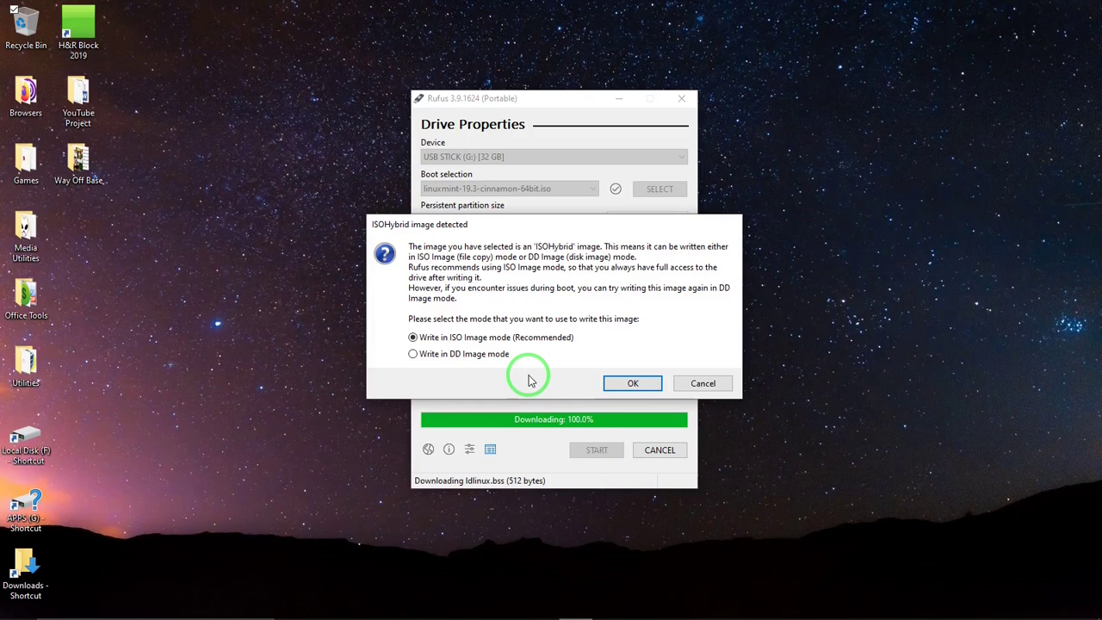
{"action": "left_click", "coordinate": [629, 386]}
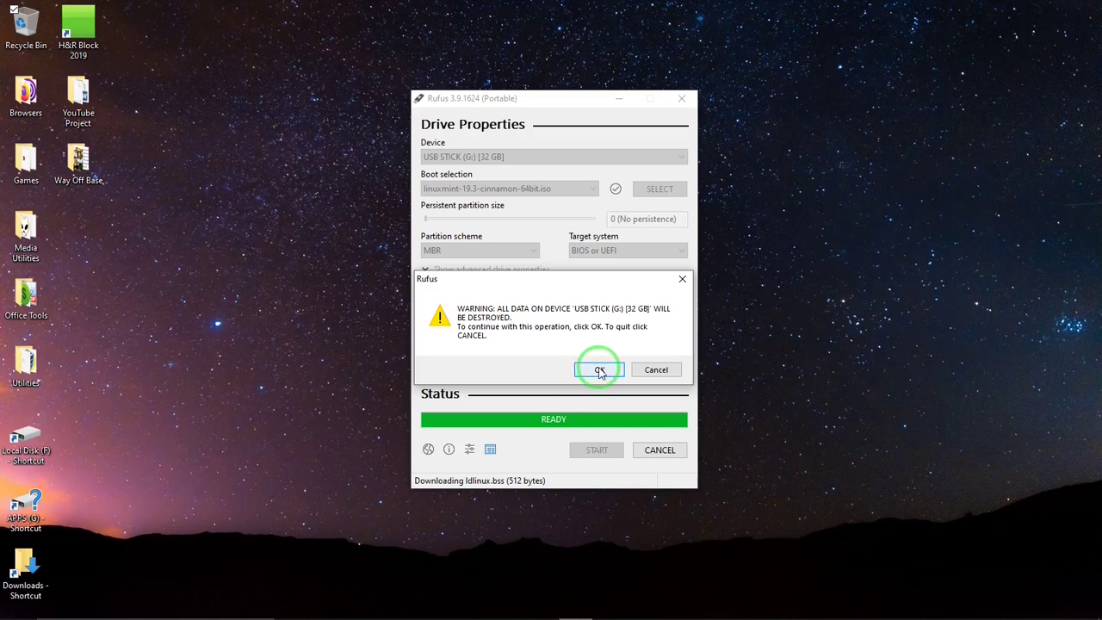
{"action": "left_click", "coordinate": [600, 370]}
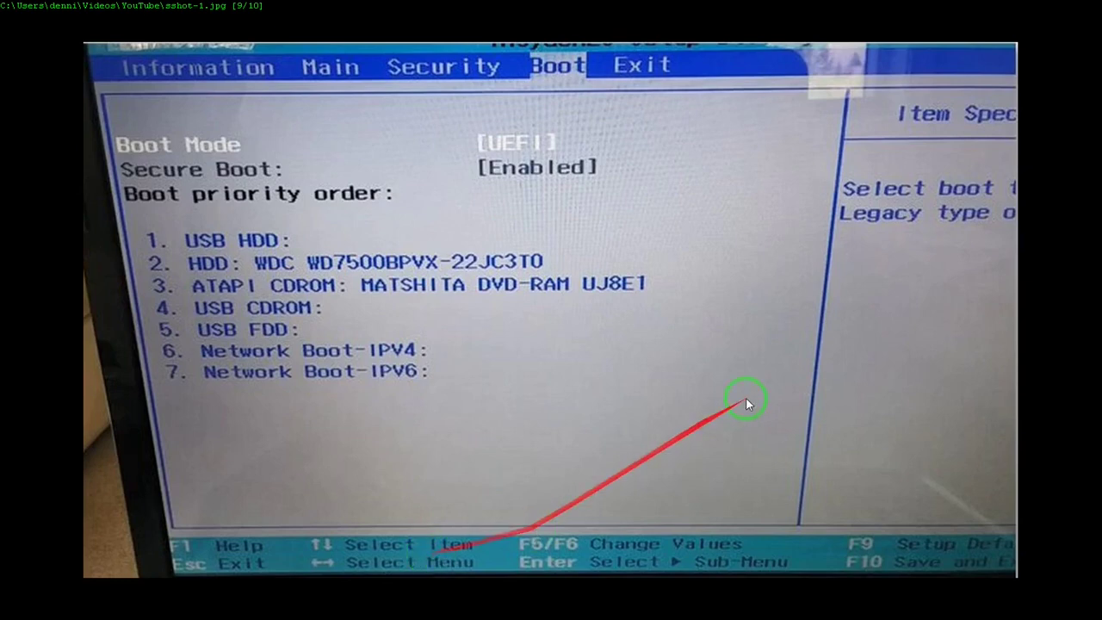
Advance the image viewer from sshot-1.jpg to sshot-2.jpg.
{"action": "left_click", "coordinate": [832, 395]}
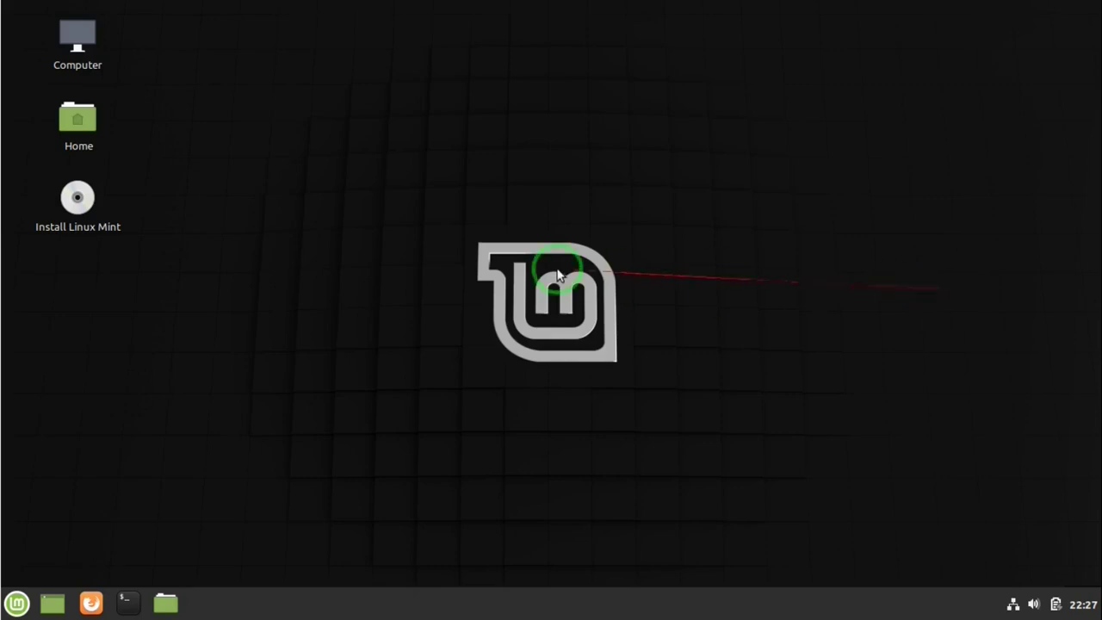
Launch the Install Linux Mint icon on the live desktop.
{"action": "double_click", "coordinate": [89, 200]}
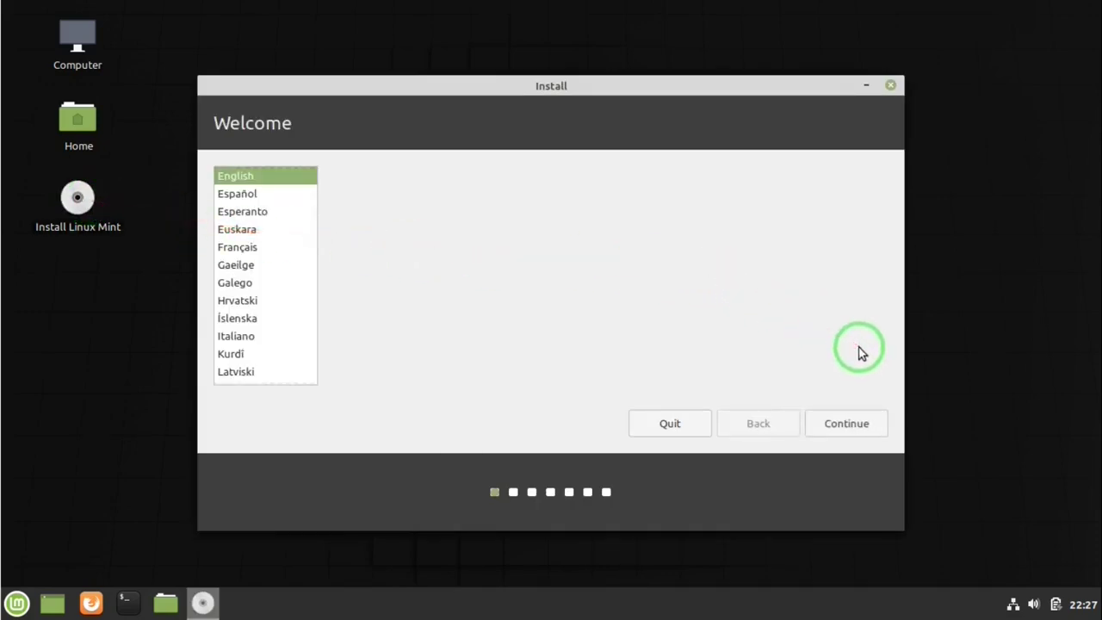
Keep English language and English (US) keyboard, and enable third-party graphics, Wi-Fi and media software.
{"action": "left_click", "coordinate": [849, 424]}
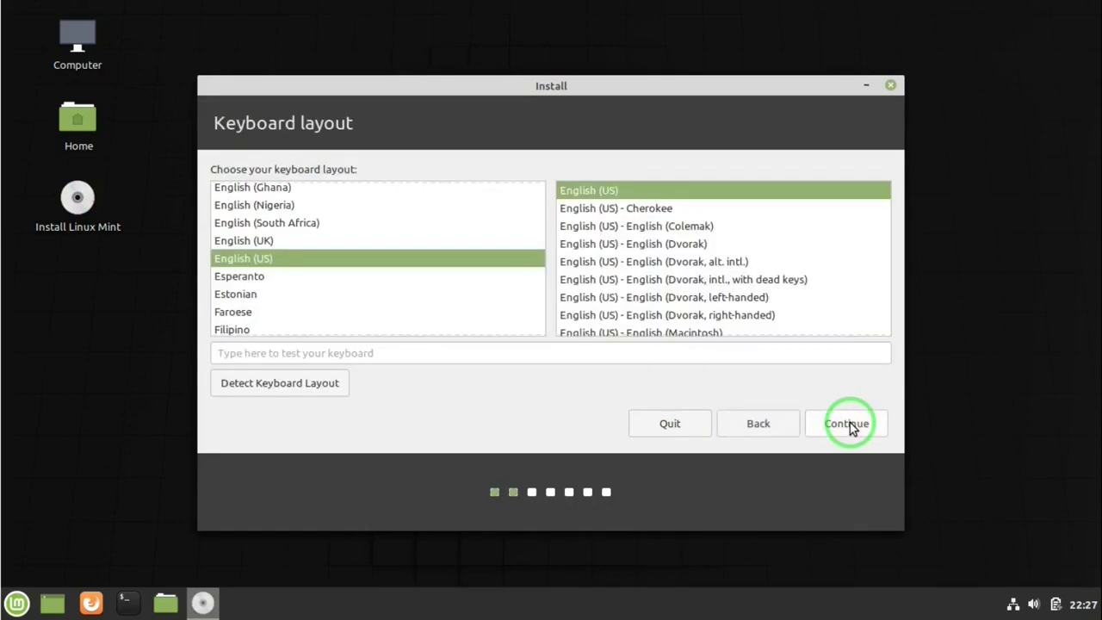
{"action": "left_click", "coordinate": [848, 424]}
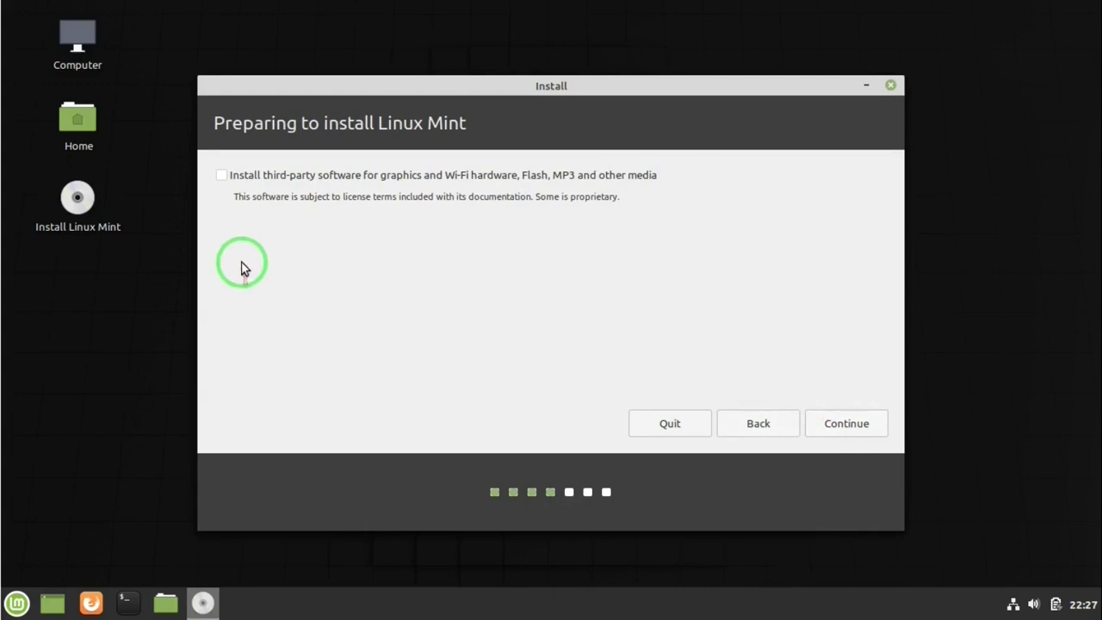
{"action": "left_click", "coordinate": [222, 175]}
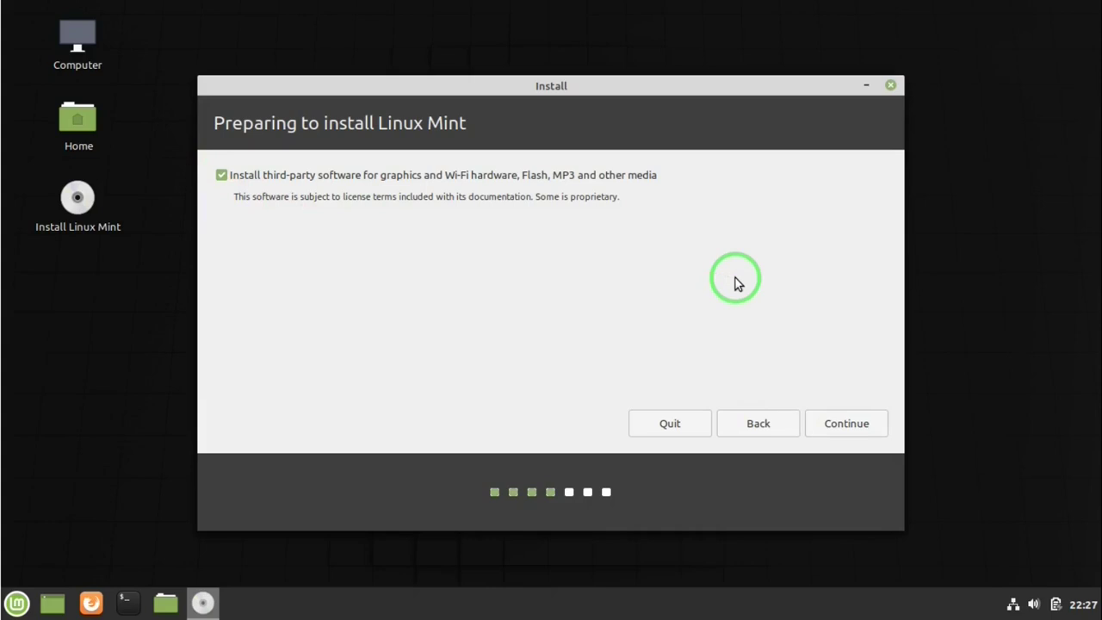
{"action": "left_click", "coordinate": [837, 423]}
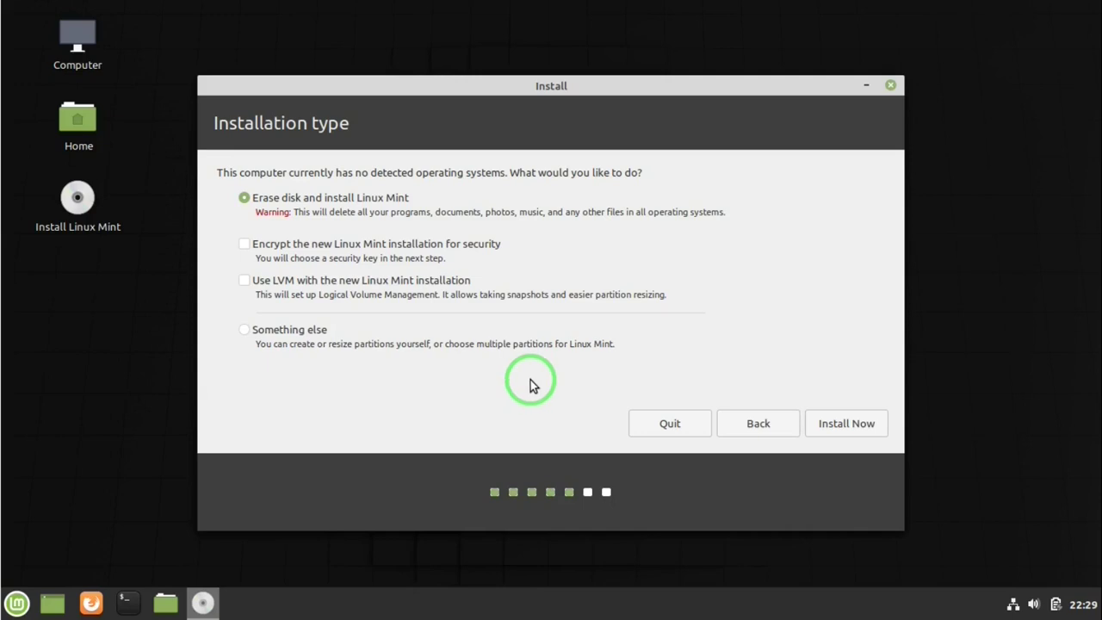
Install Now with 'Erase disk and install Linux Mint' and confirm writing the changes to disk.
{"action": "left_click", "coordinate": [835, 425]}
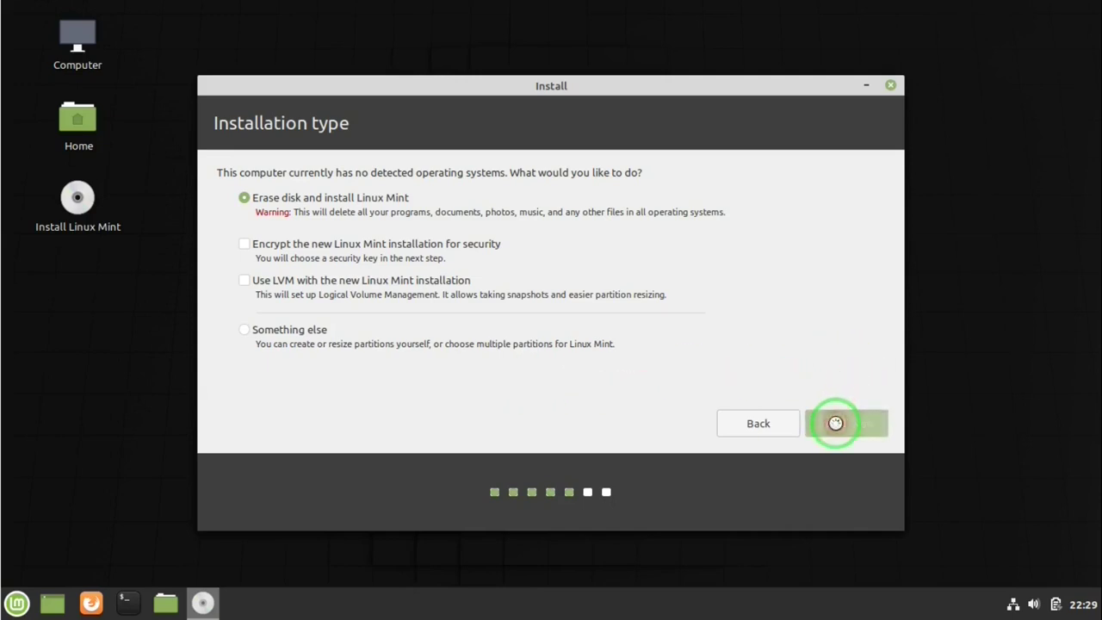
{"action": "left_click", "coordinate": [832, 389]}
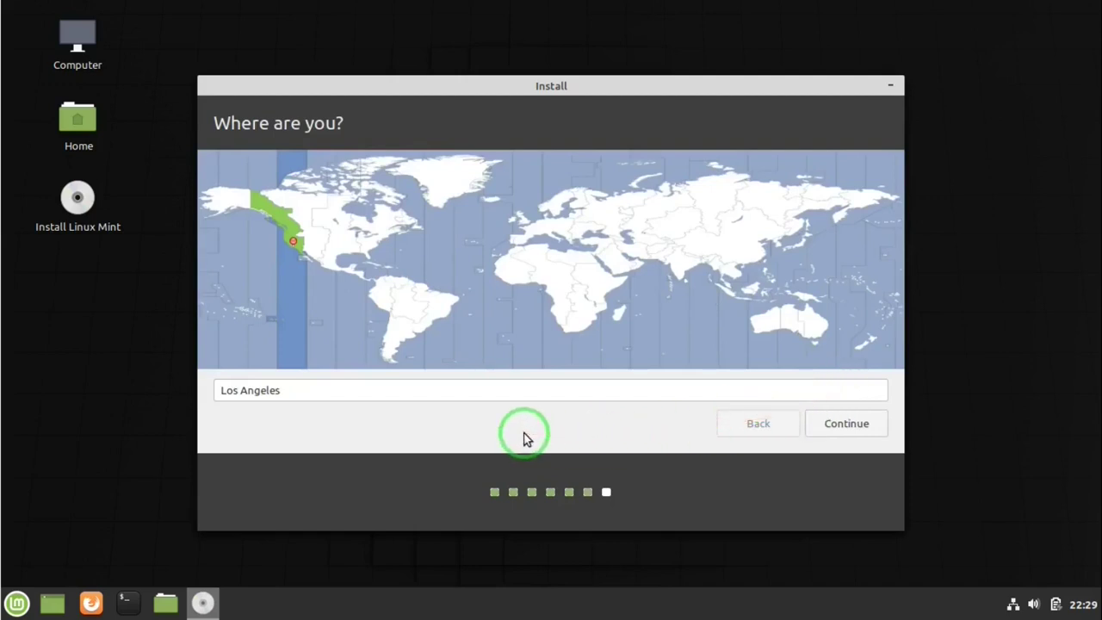
Accept Los Angeles as the location and enter the user's name and account password.
{"action": "left_click", "coordinate": [847, 424]}
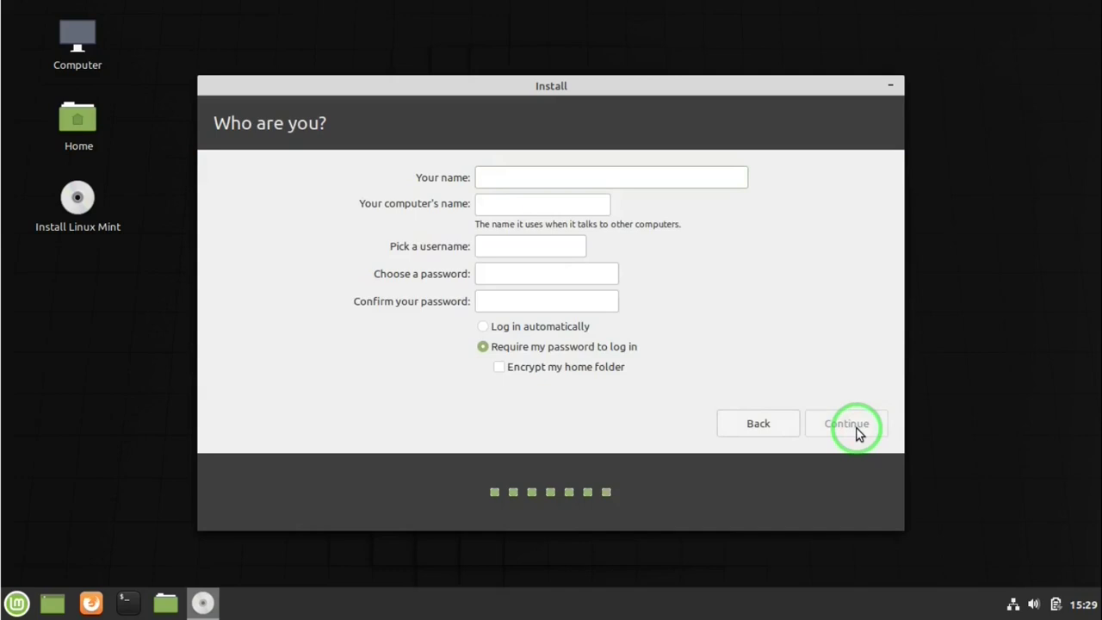
{"action": "type", "text": "D"}
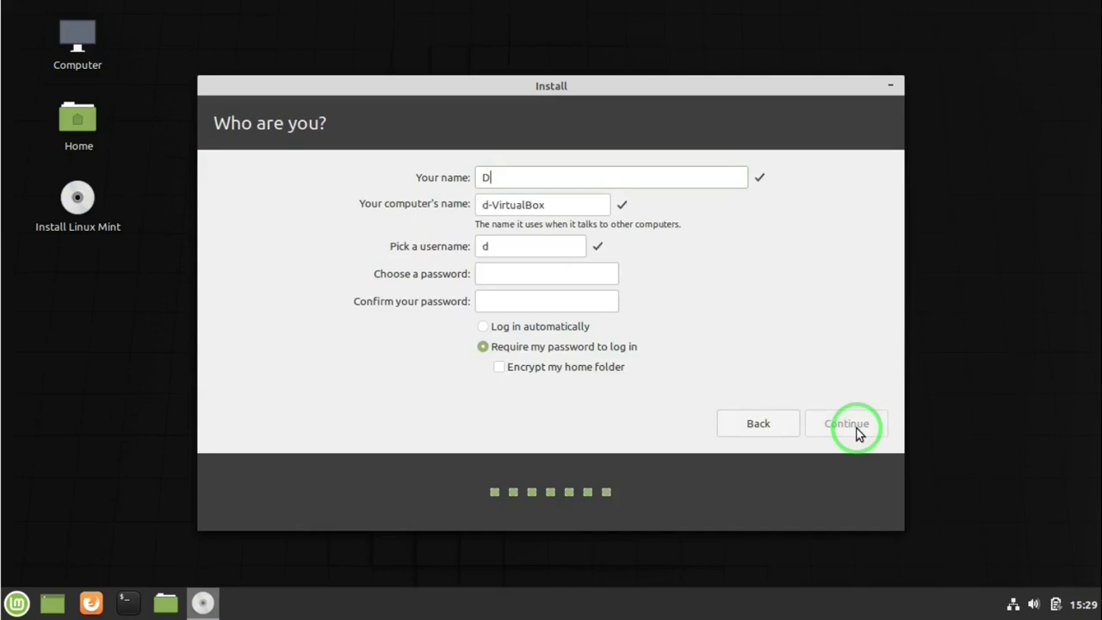
{"action": "type", "text": "ennis"}
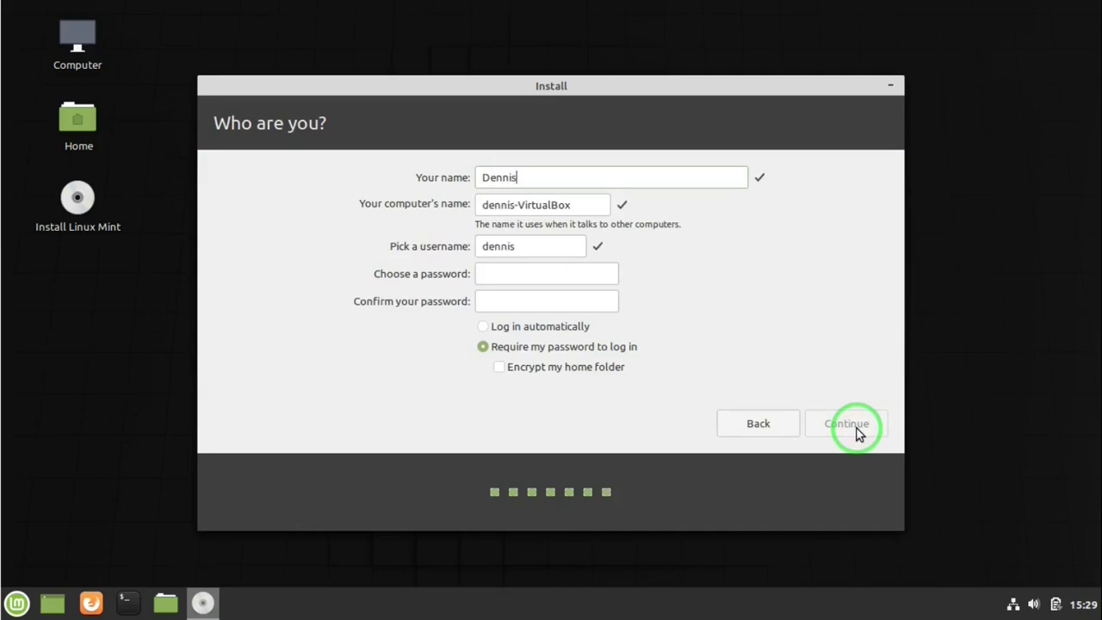
{"action": "left_click", "coordinate": [521, 273]}
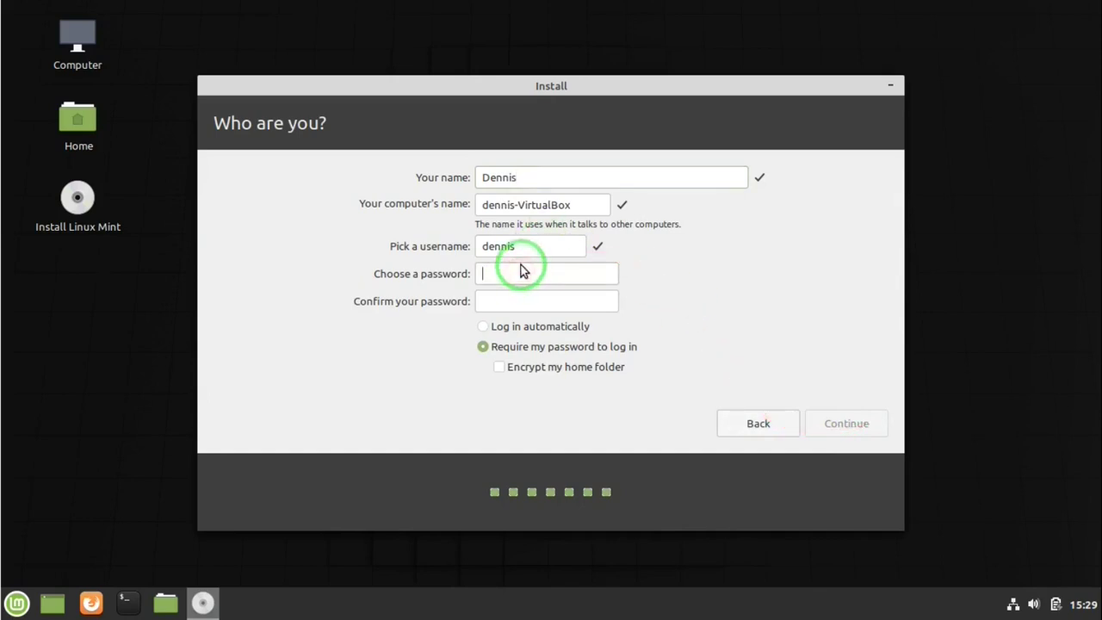
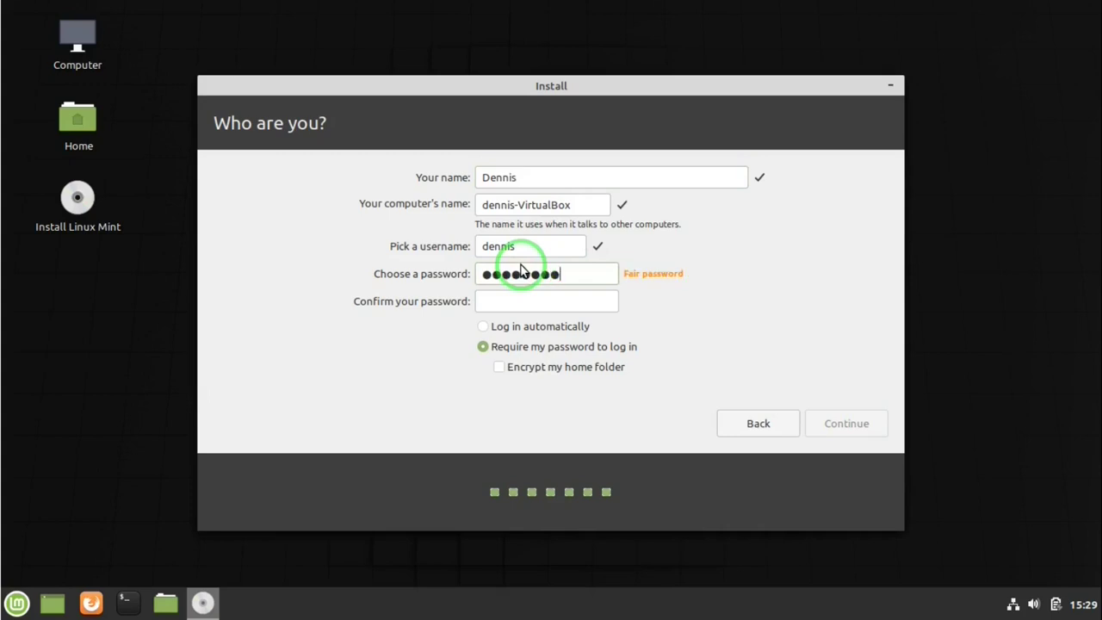
Confirm the password, enable automatic login, and start copying the installation files.
{"action": "left_click", "coordinate": [552, 301]}
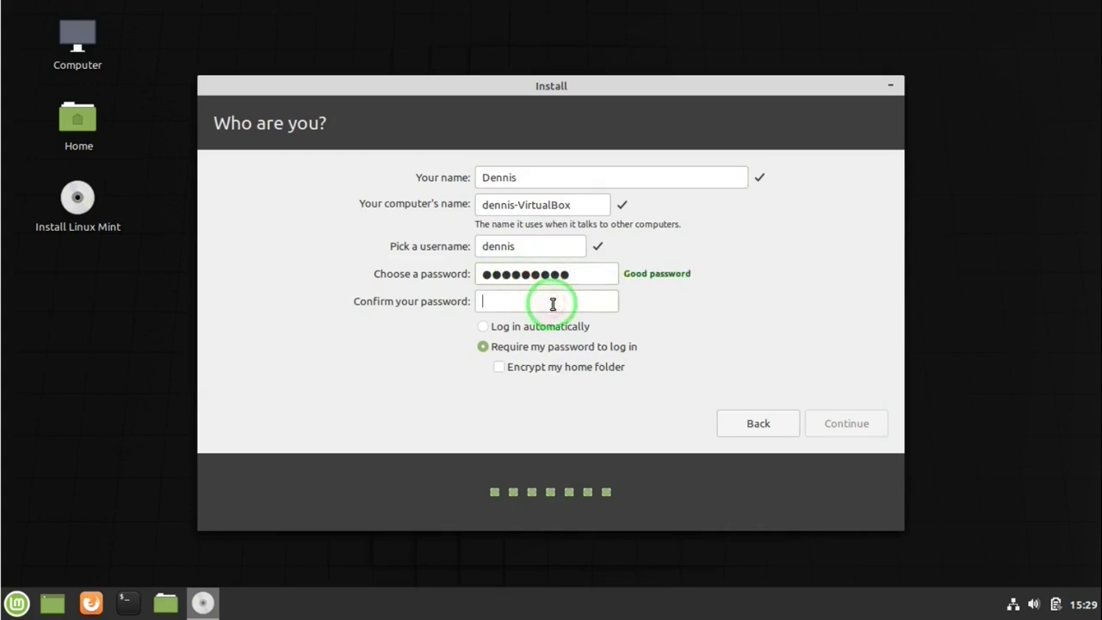
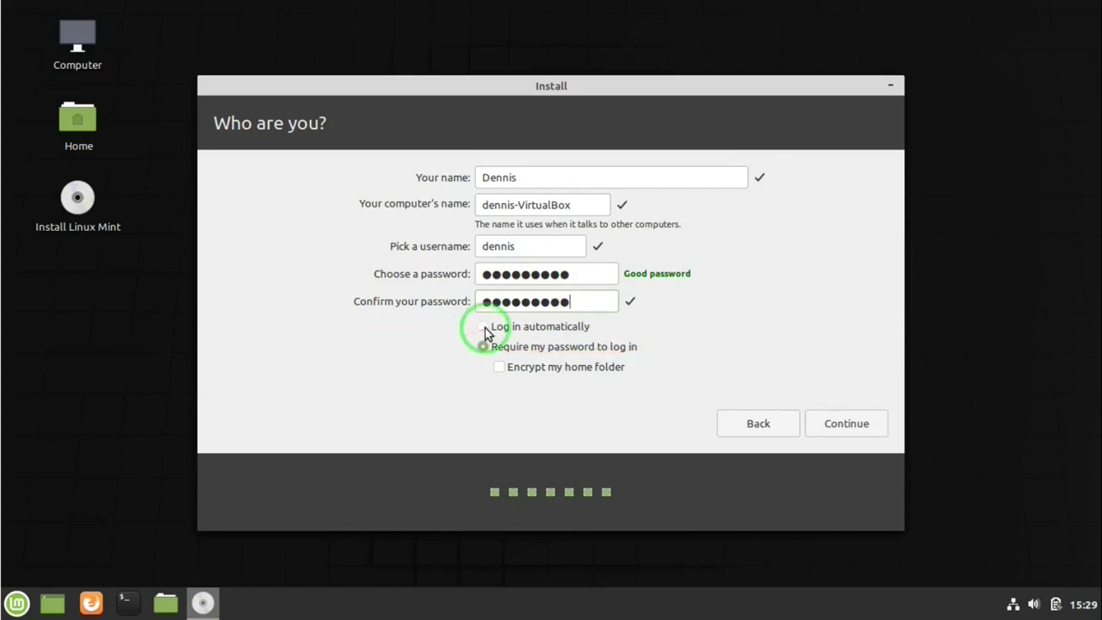
{"action": "left_click", "coordinate": [484, 331]}
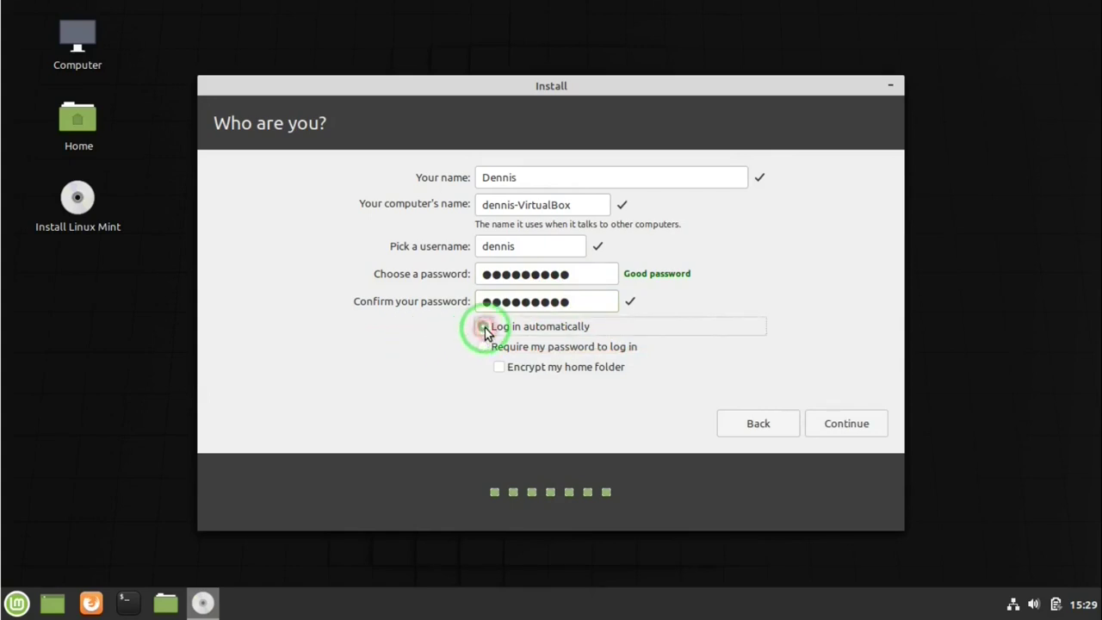
{"action": "left_click", "coordinate": [861, 423]}
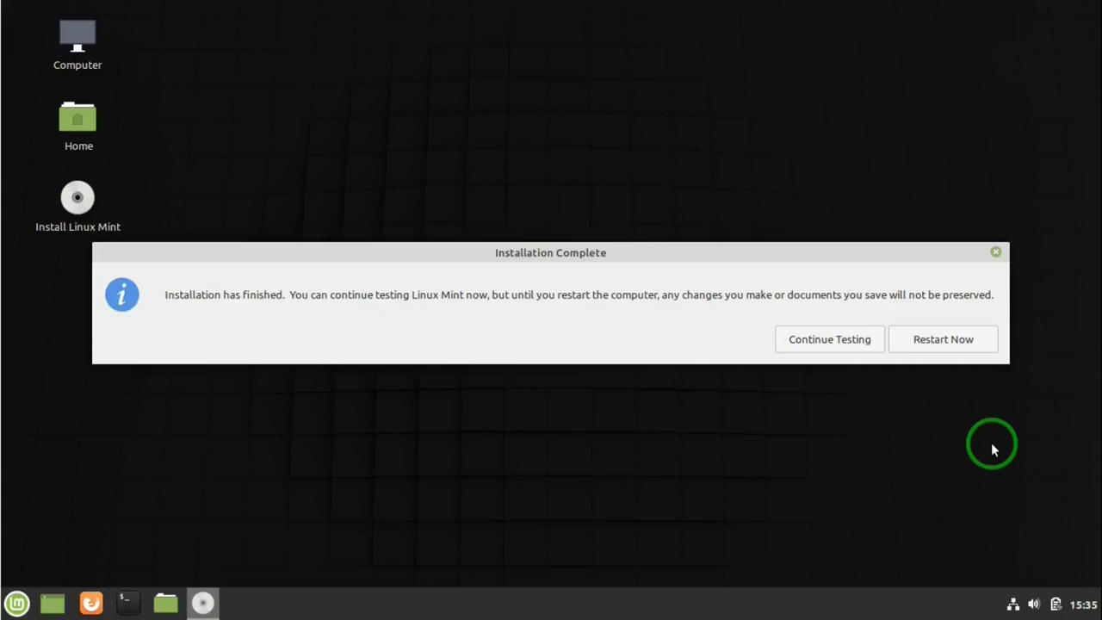
Restart into the installed Linux Mint, close the Welcome window, and open then dismiss the Mint menu.
{"action": "left_click", "coordinate": [923, 343]}
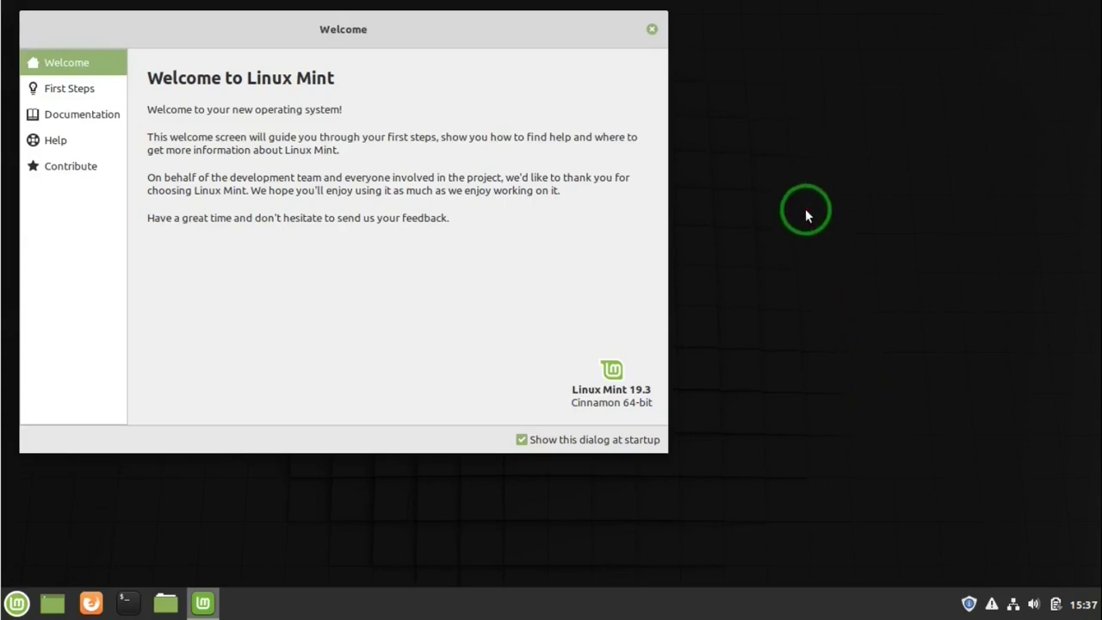
{"action": "left_click", "coordinate": [652, 33]}
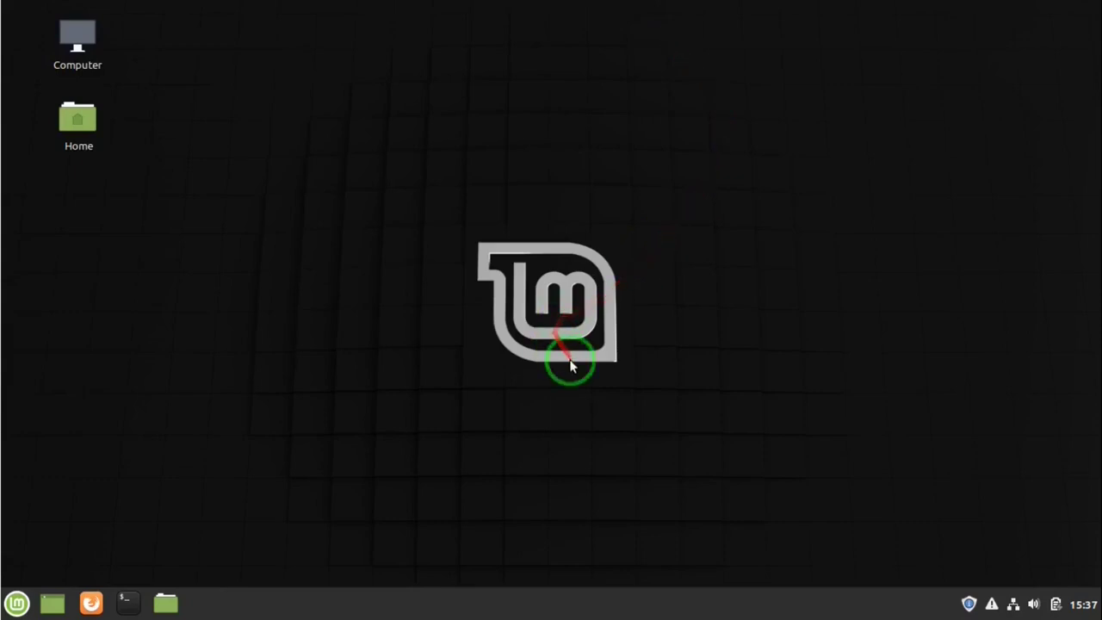
{"action": "left_click", "coordinate": [17, 603]}
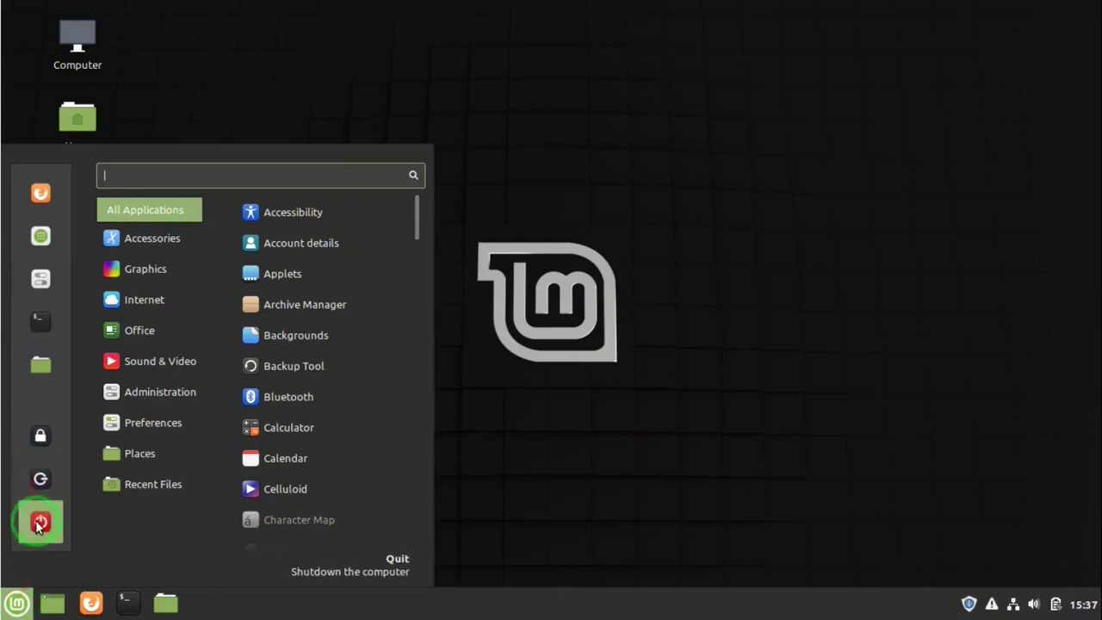
{"action": "left_click", "coordinate": [590, 360]}
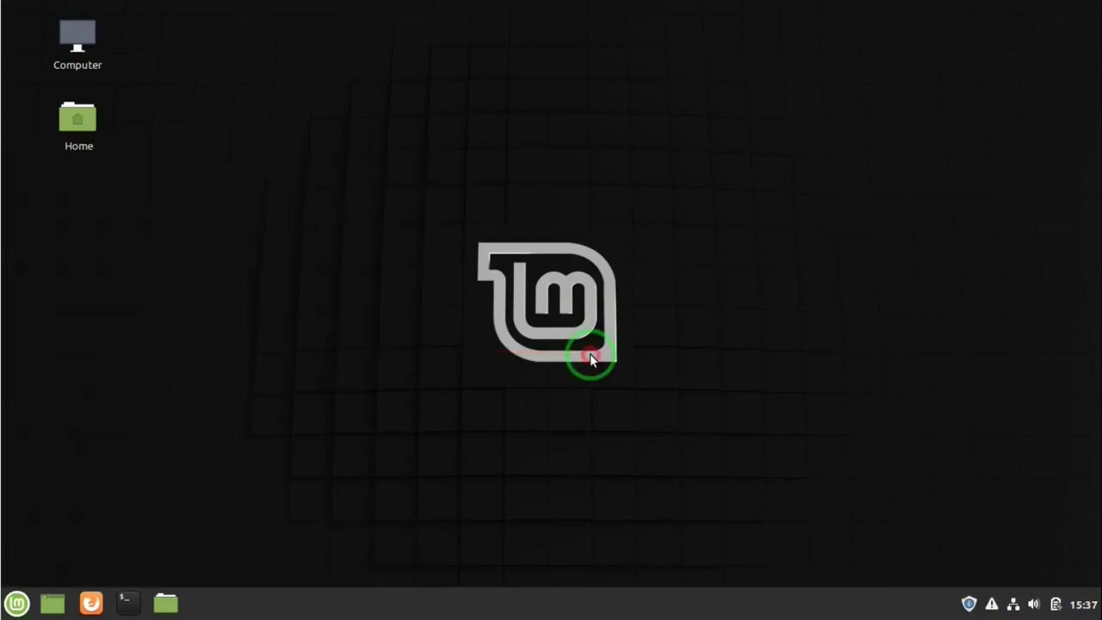